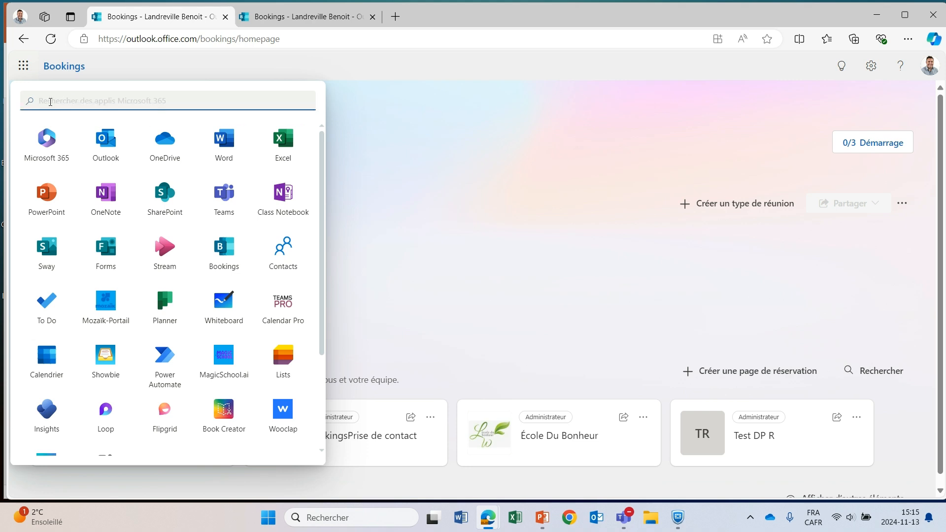
Step: Open the prepared new meeting type form and examine its title, description, location and duration settings
left_click(547, 264)
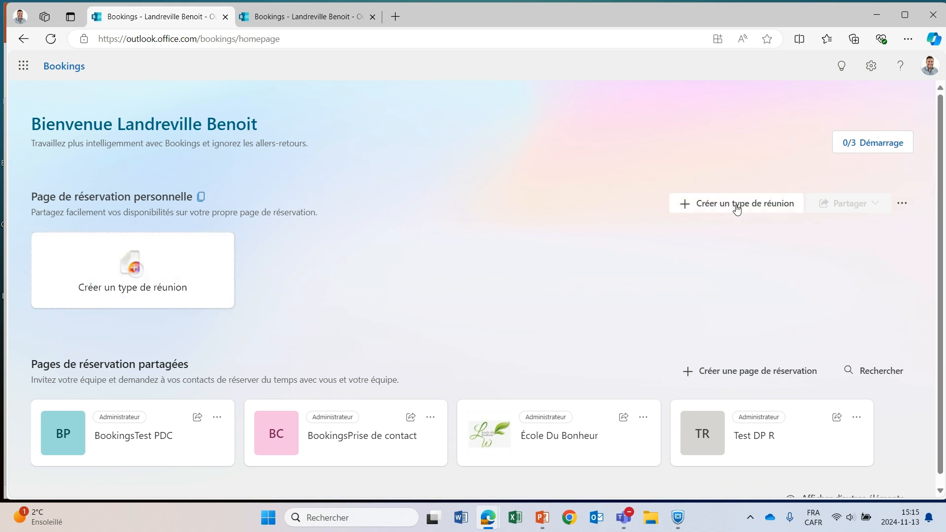
left_click(300, 22)
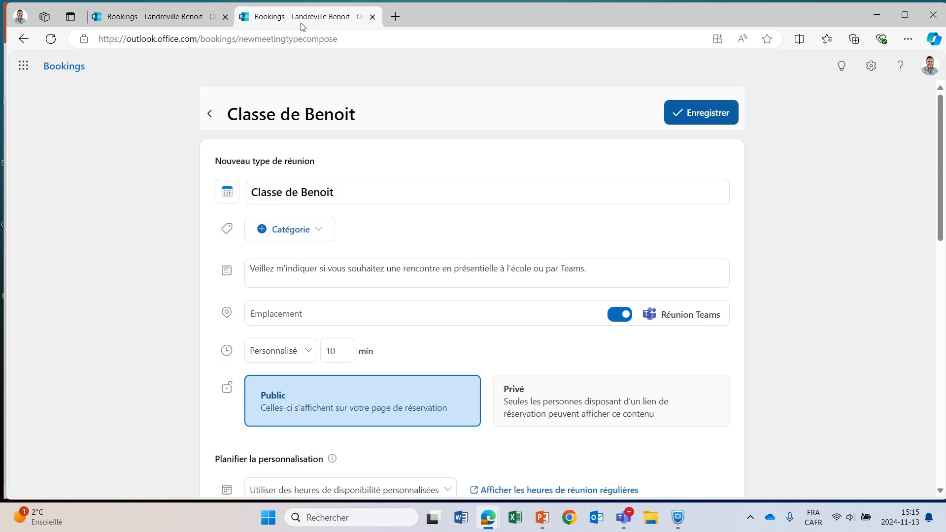
left_click(364, 192)
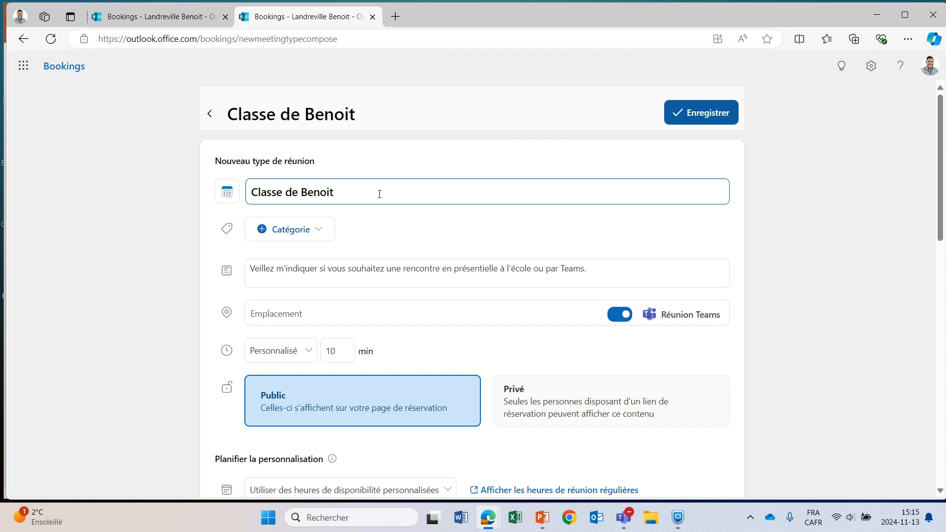
scroll(402, 229, "down", 1)
left_click(614, 210)
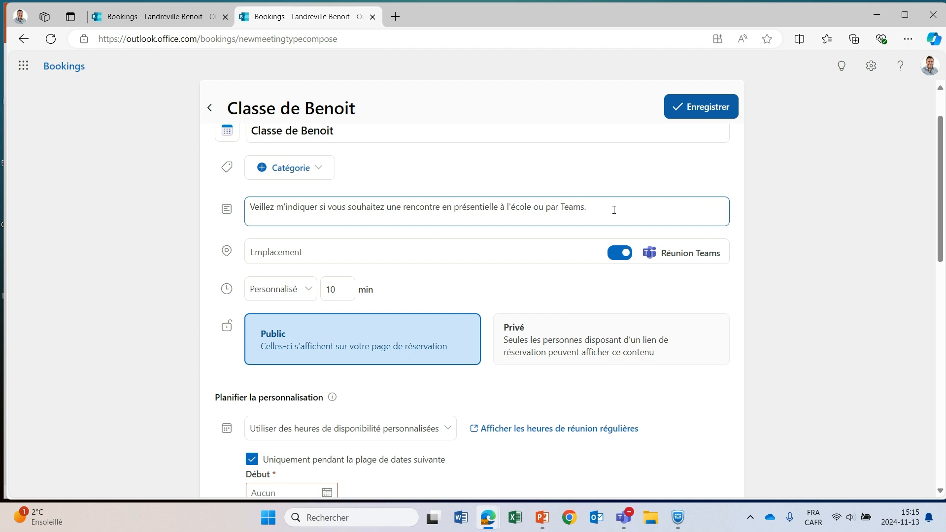
scroll(637, 294, "down", 1)
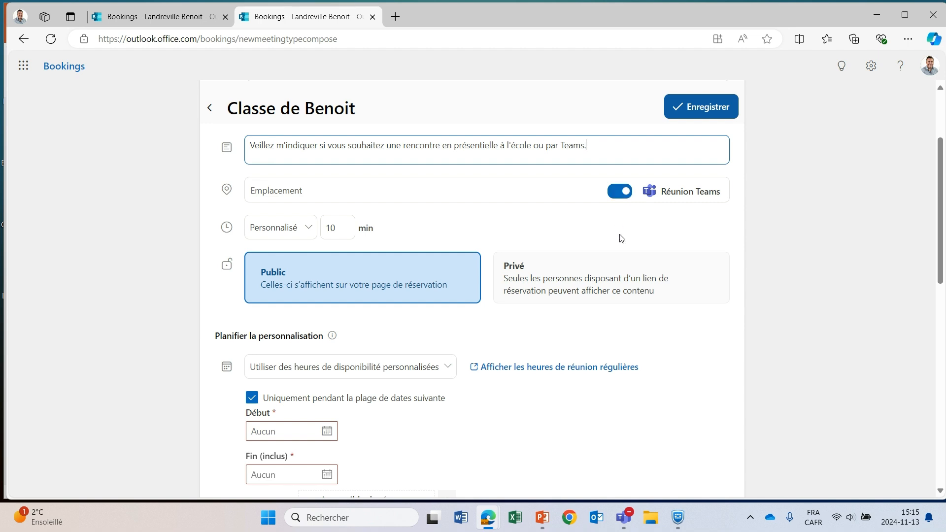
scroll(316, 189, "down", 1)
scroll(285, 176, "up", 1)
left_click(271, 190)
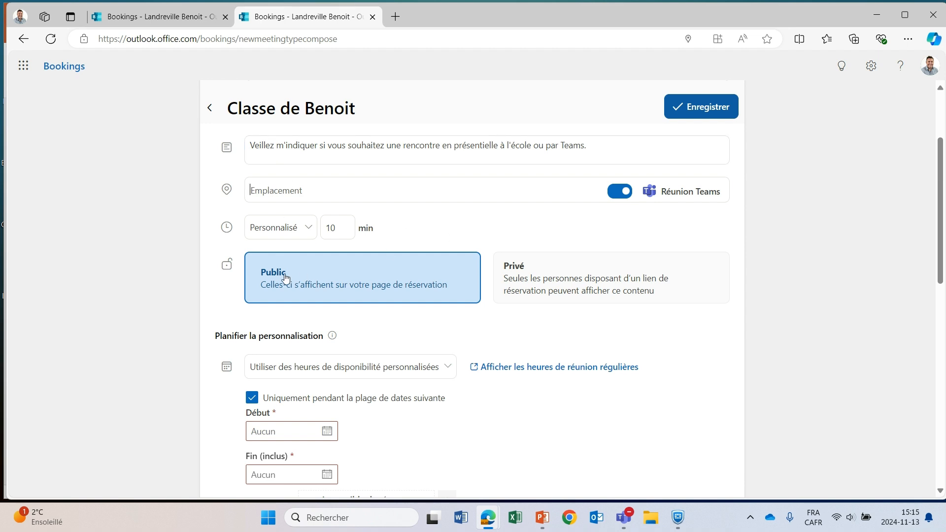
left_click(287, 231)
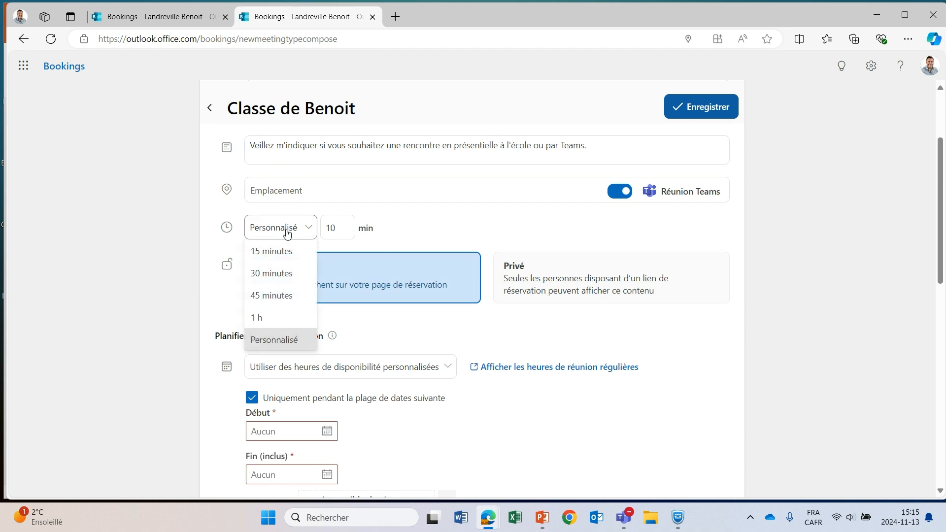
left_click(347, 228)
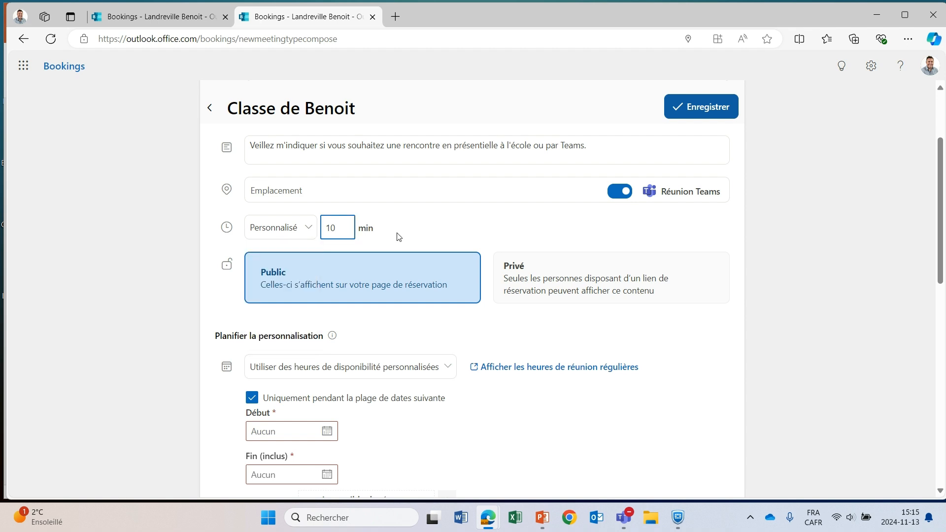
Step: Set the meeting type's scheduling to custom availability hours ("Utiliser des heures de disponibilité personnalisées")
scroll(399, 237, "down", 2)
scroll(388, 211, "up", 1)
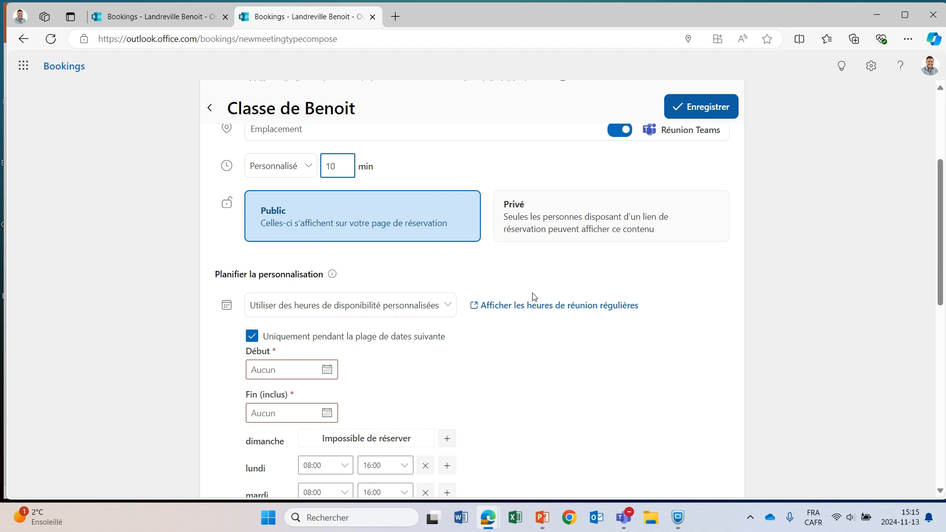
scroll(534, 297, "down", 2)
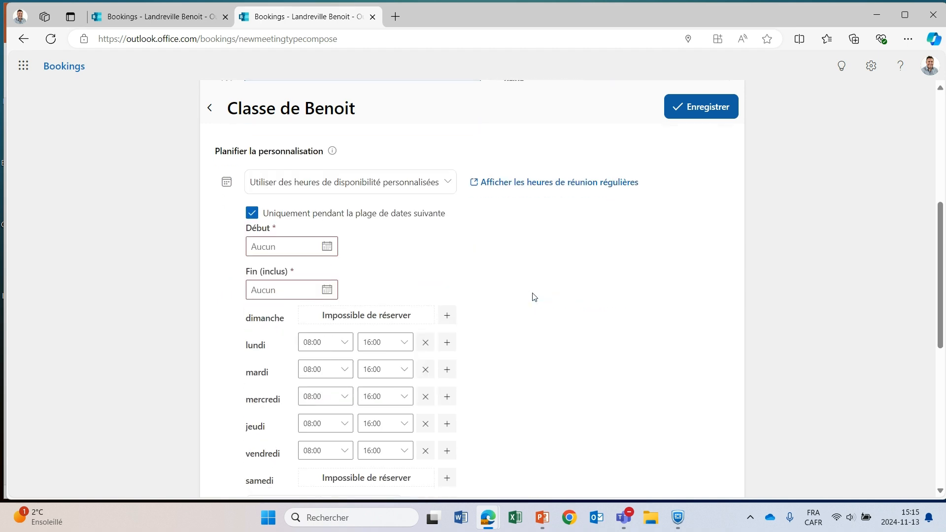
left_click(378, 191)
left_click(386, 236)
Step: Limit the custom availability to the date range from 2024-11-21 to 2024-11-22 inclusive
scroll(538, 265, "down", 1)
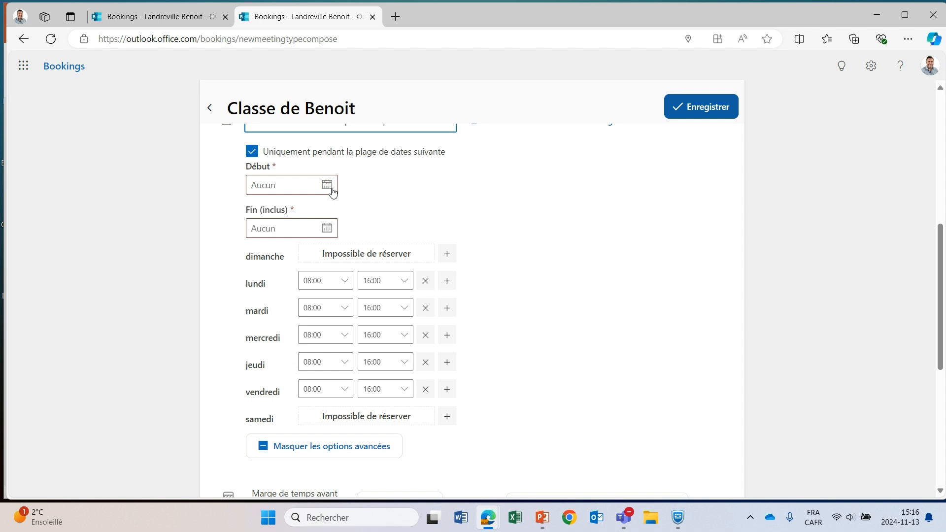
left_click(330, 187)
left_click(330, 298)
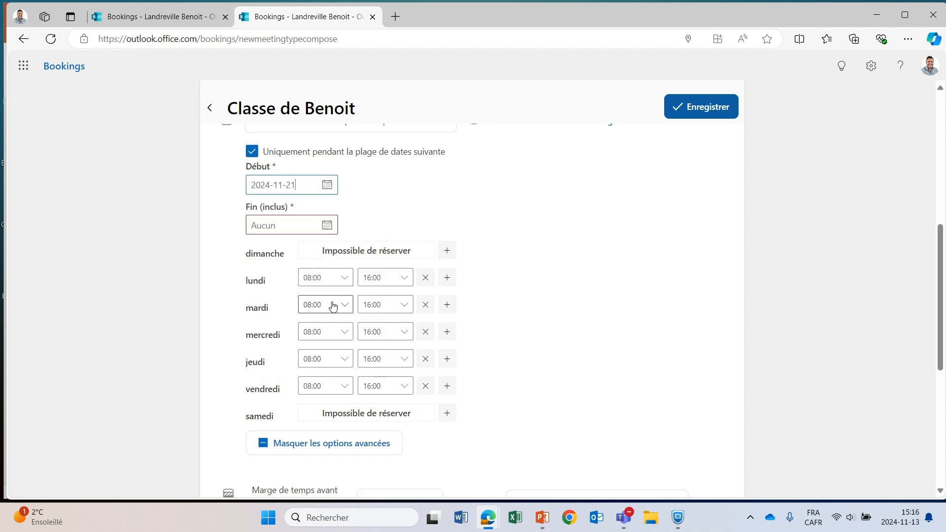
left_click(327, 226)
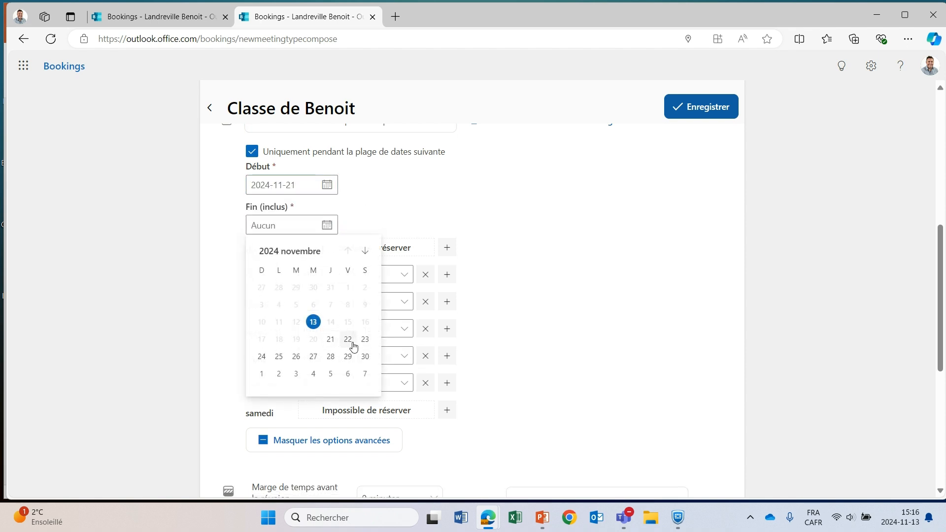
left_click(348, 340)
Step: Remove the available hours for lundi, mardi and mercredi
scroll(512, 295, "down", 1)
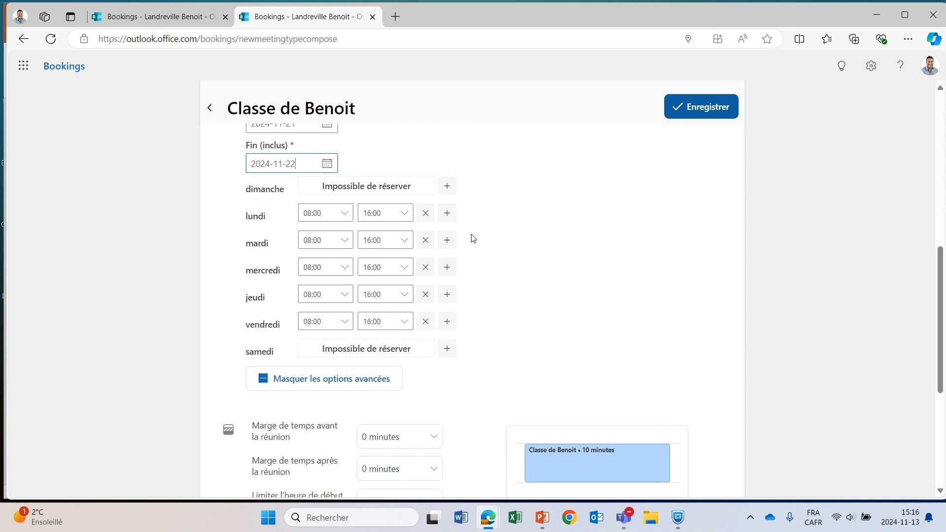
left_click(426, 218)
left_click(426, 241)
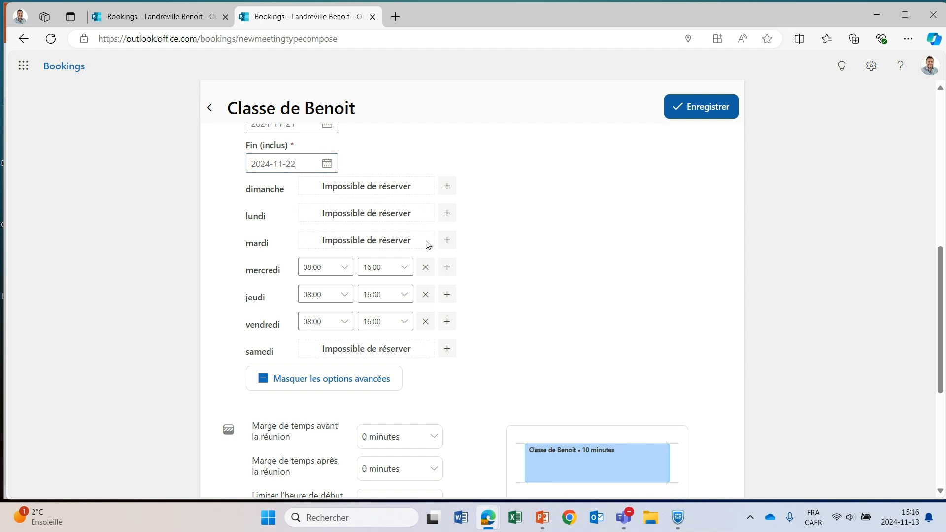
left_click(425, 268)
Step: Set the jeudi availability to run from 15:00 to 18:00
left_click(332, 297)
left_click_drag(350, 369, 348, 414)
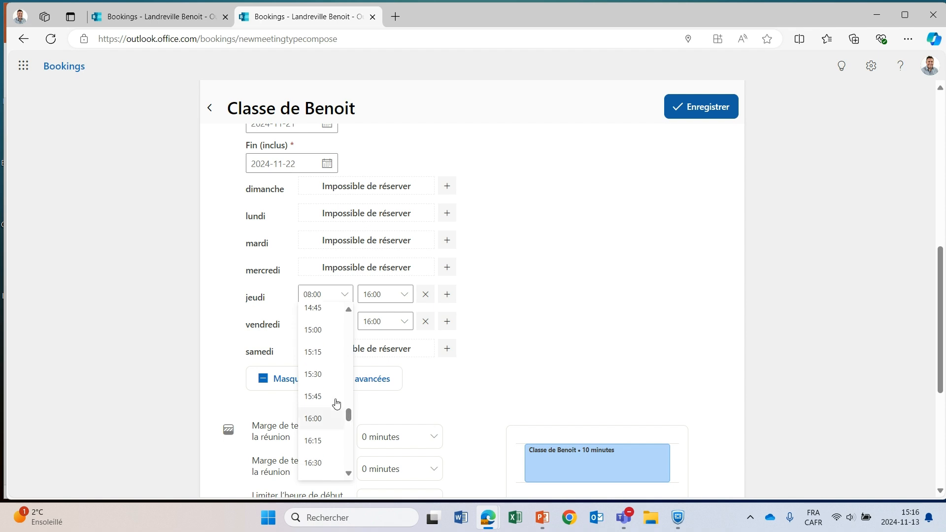
left_click(313, 330)
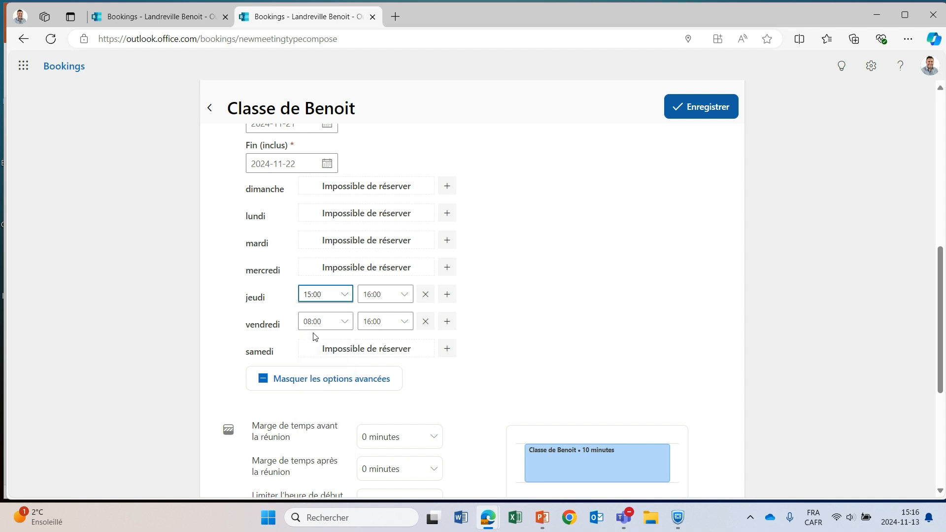
left_click(409, 296)
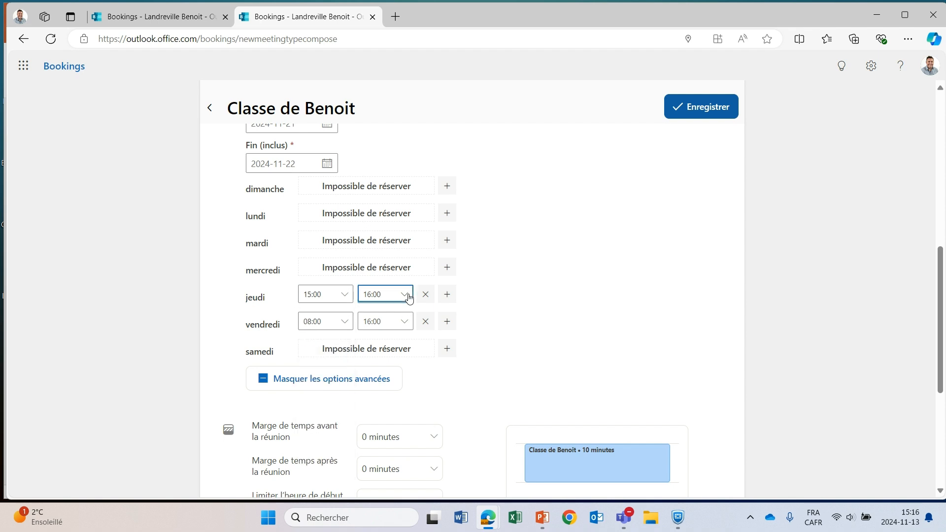
scroll(383, 370, "down", 3)
scroll(382, 370, "down", 2)
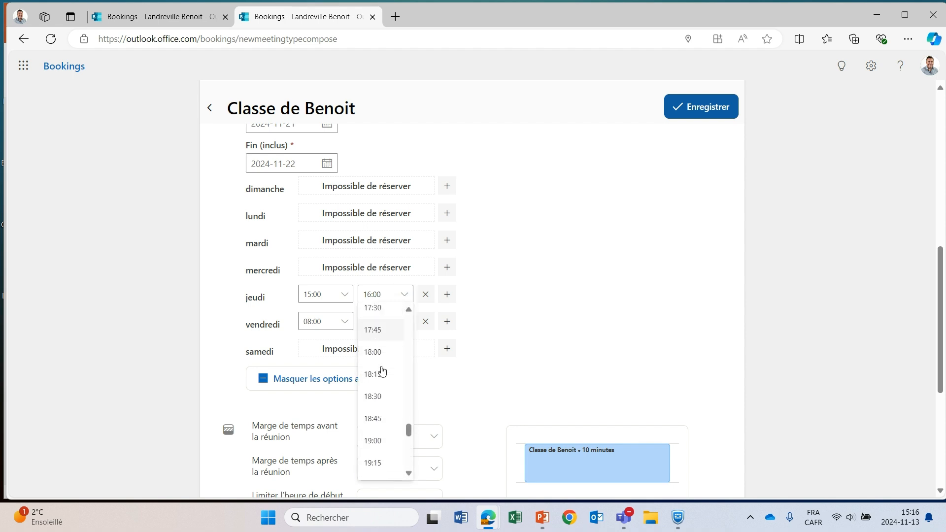
left_click(382, 336)
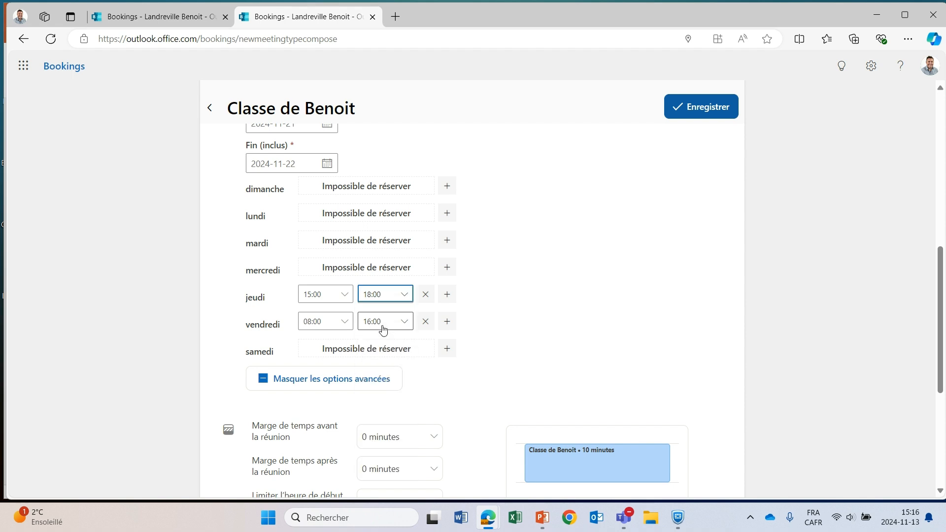
Step: Add a second availability slot on jeudi from 18:30 to 21:00
left_click(448, 295)
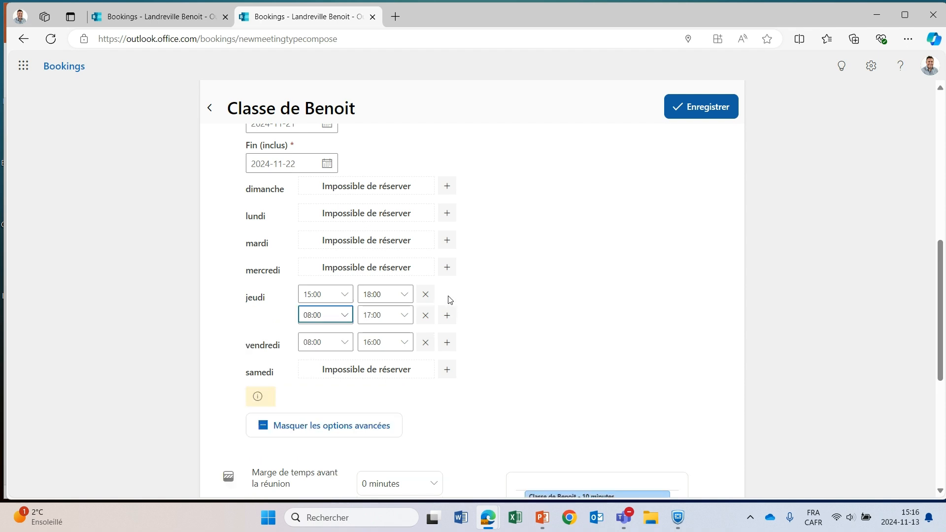
left_click(345, 316)
scroll(330, 253, "down", 2)
scroll(330, 253, "down", 8)
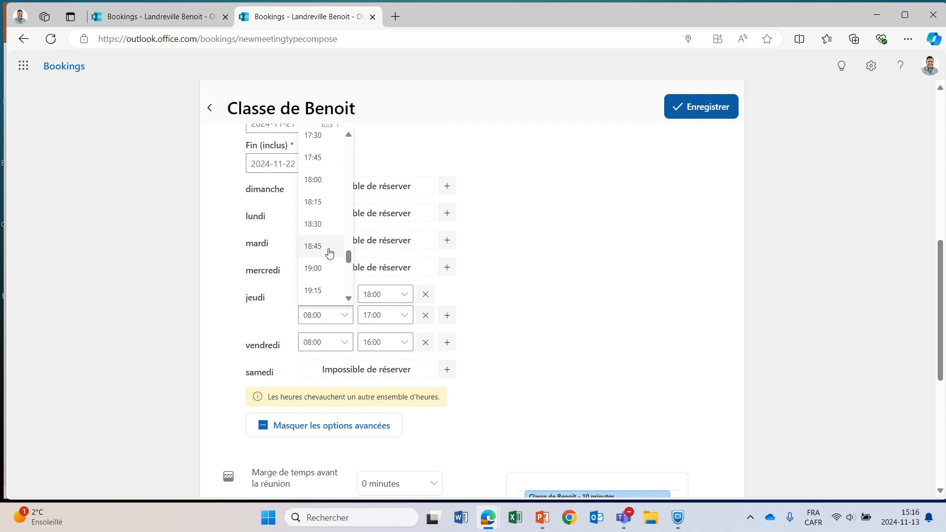
left_click(324, 225)
left_click(406, 317)
scroll(392, 254, "down", 4)
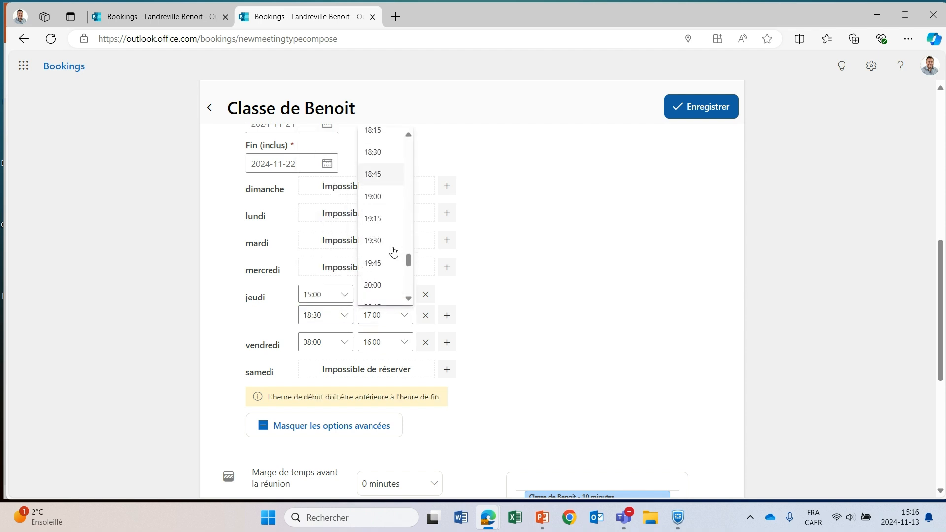
left_click(387, 202)
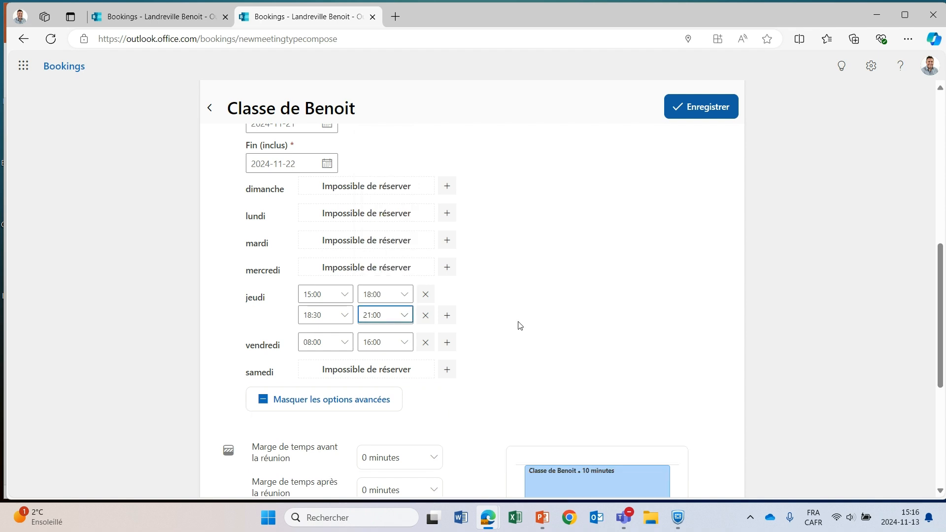
Step: Set the vendredi availability to run from 09:00 to 12:00
left_click(344, 347)
scroll(331, 296, "down", 1)
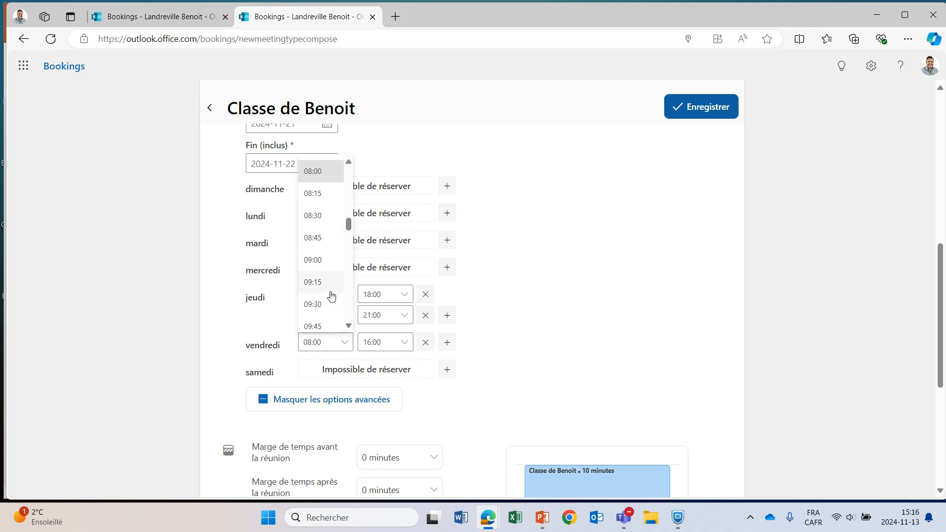
left_click(327, 266)
left_click(404, 347)
scroll(393, 295, "up", 3)
scroll(392, 289, "up", 2)
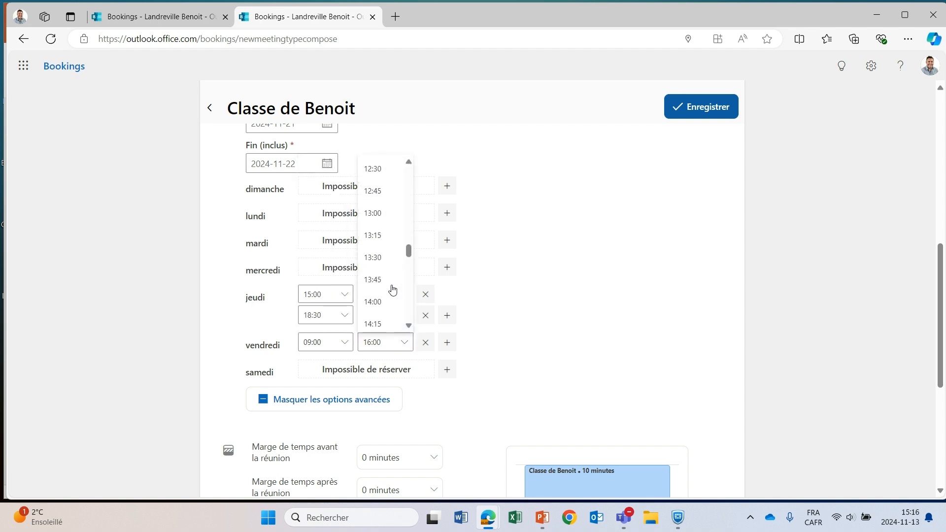
scroll(391, 285, "up", 2)
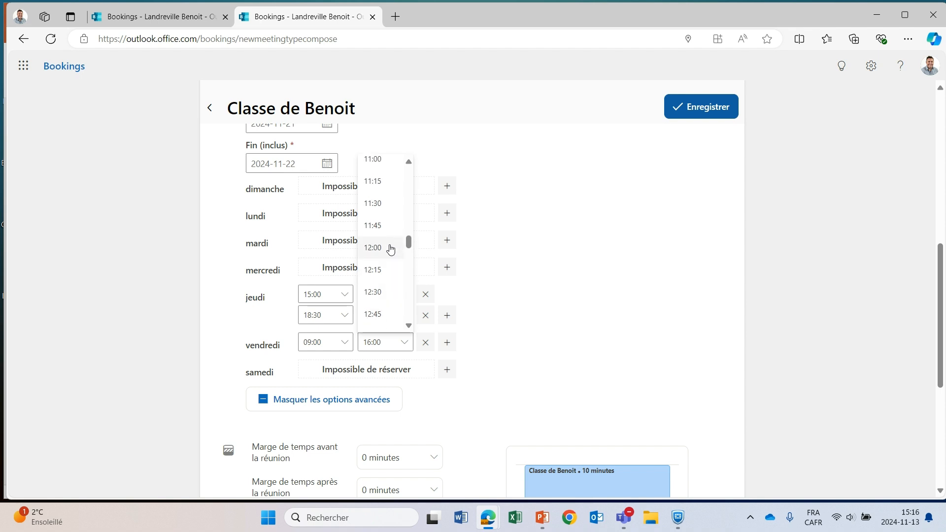
left_click(392, 247)
Step: Check the buffer time options before and after the meeting, and limit start times to 10-minute intervals
scroll(602, 310, "down", 3)
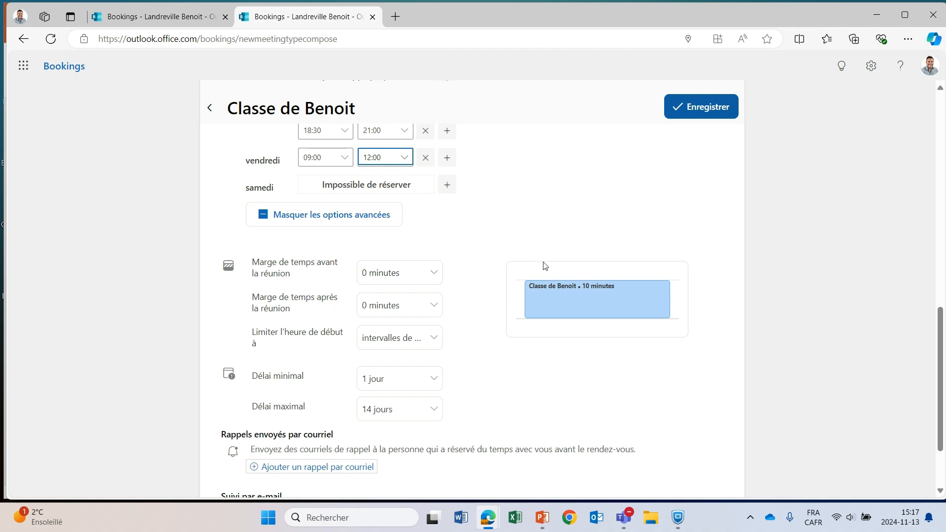
left_click(410, 277)
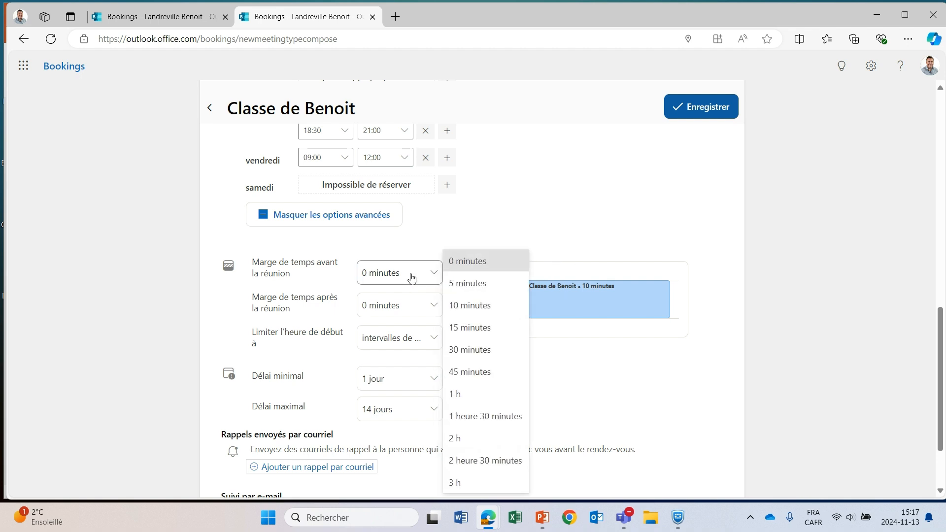
left_click(411, 277)
left_click(413, 313)
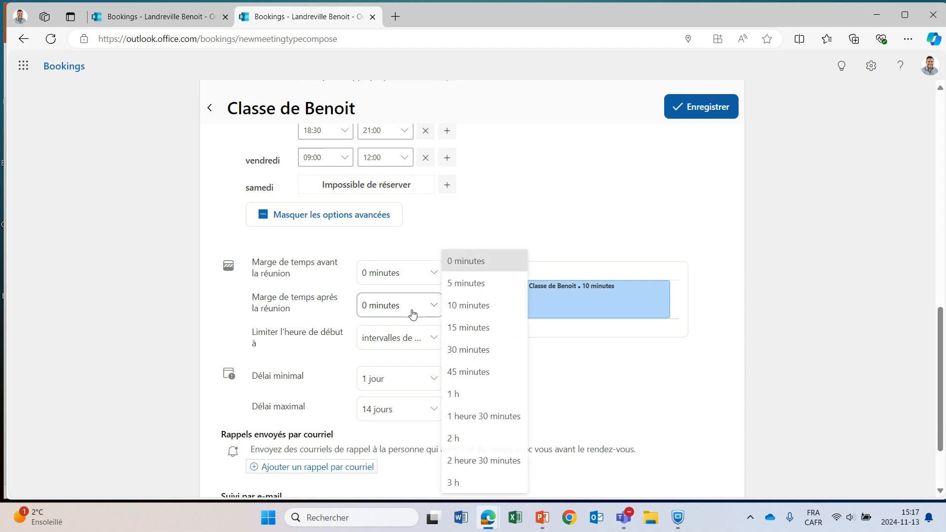
left_click(413, 342)
left_click(414, 341)
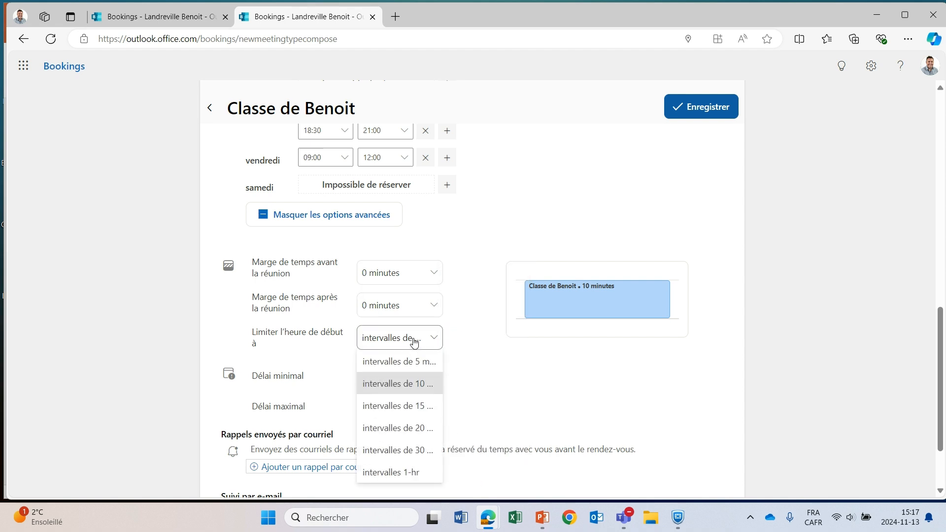
left_click(423, 389)
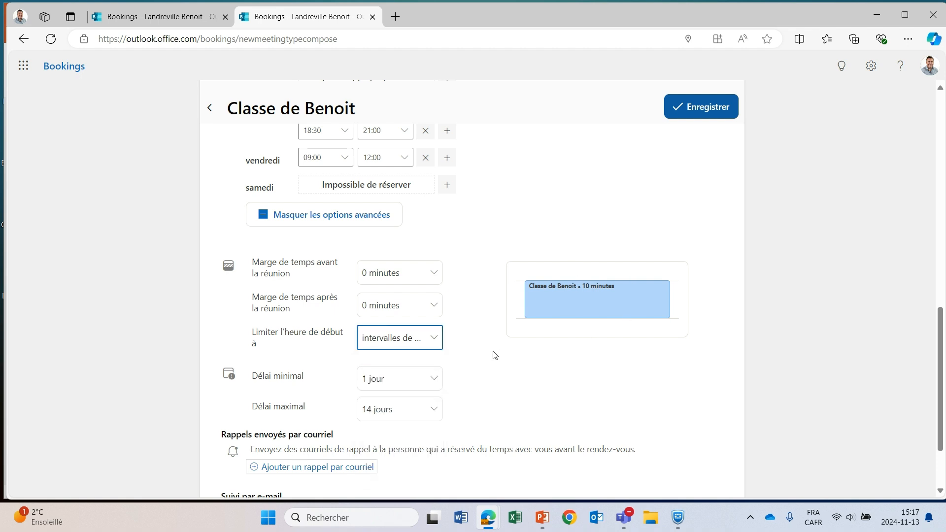
Step: Review the e-mail reminder and follow-up options and save the new meeting type
scroll(494, 355, "down", 2)
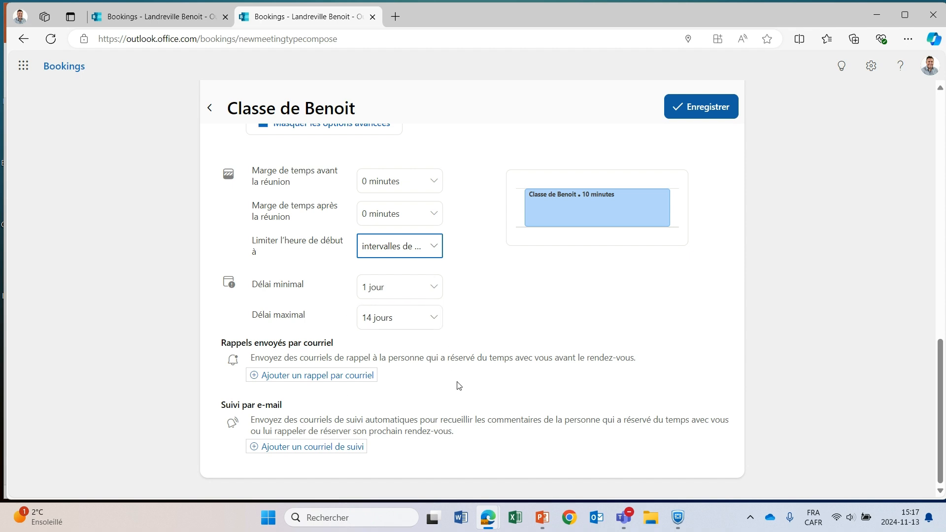
left_click(703, 108)
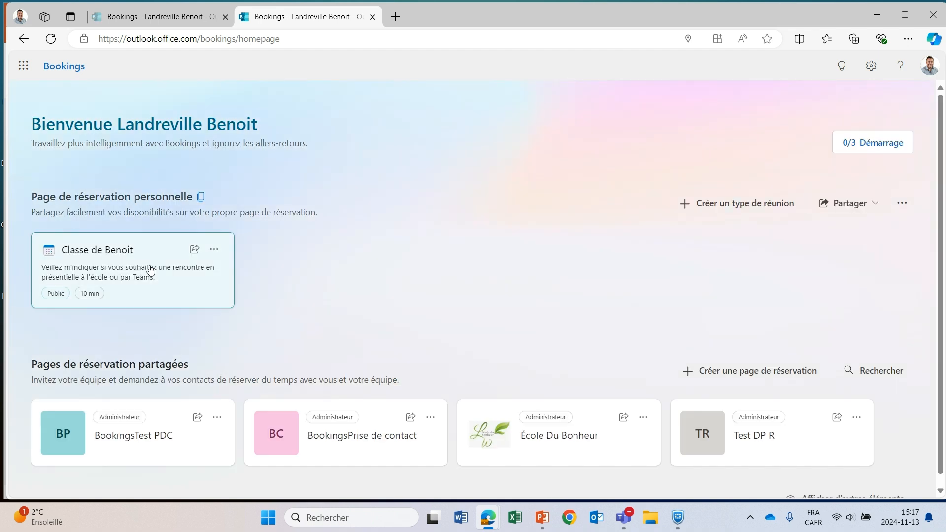
Step: Copy the personal booking page link and open it in a new browser tab
left_click(201, 198)
left_click(395, 18)
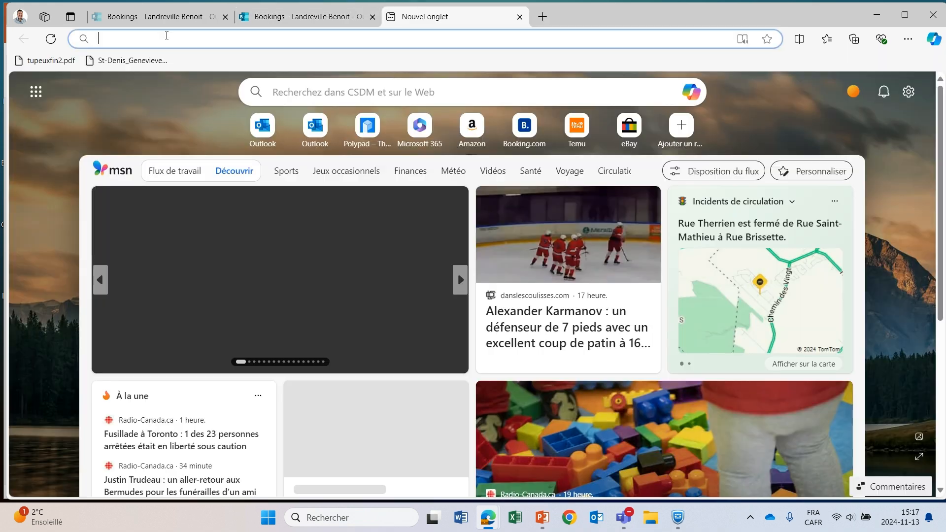
key("ctrl+v")
key("Return")
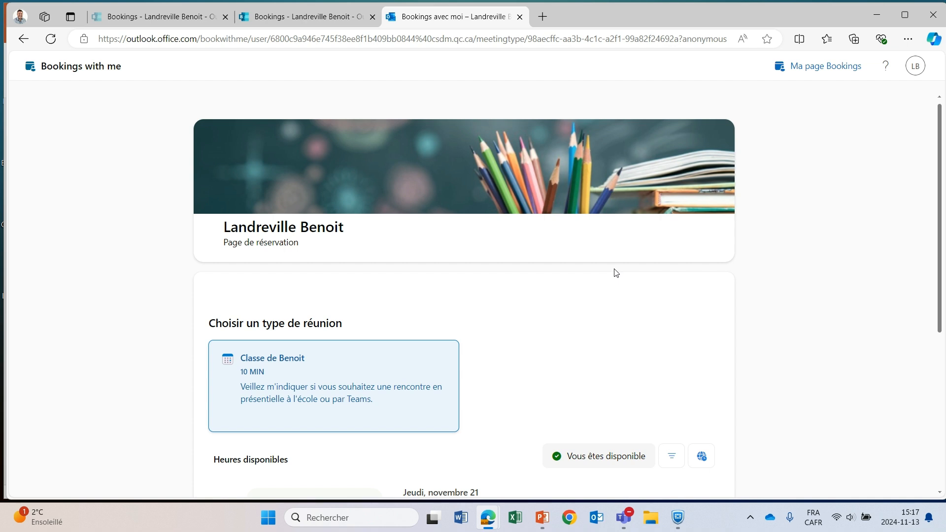
Step: Select the 10-minute class meeting type and review the times offered on jeudi, novembre 21
scroll(615, 273, "down", 3)
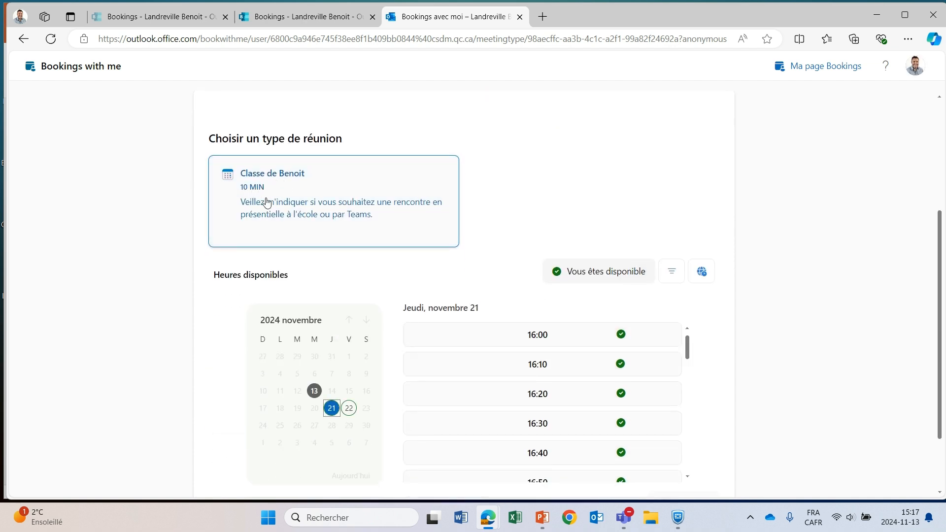
left_click(421, 206)
scroll(526, 216, "down", 2)
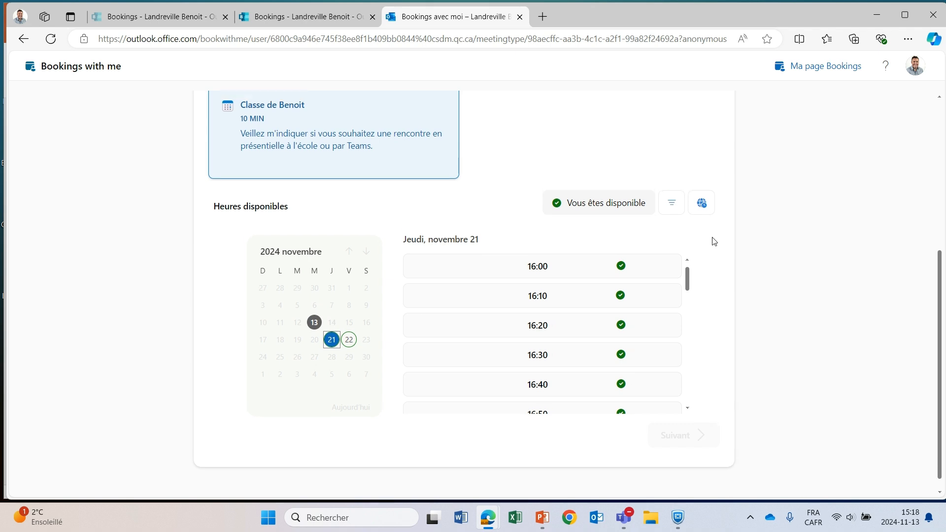
scroll(714, 239, "up", 4)
scroll(714, 240, "down", 4)
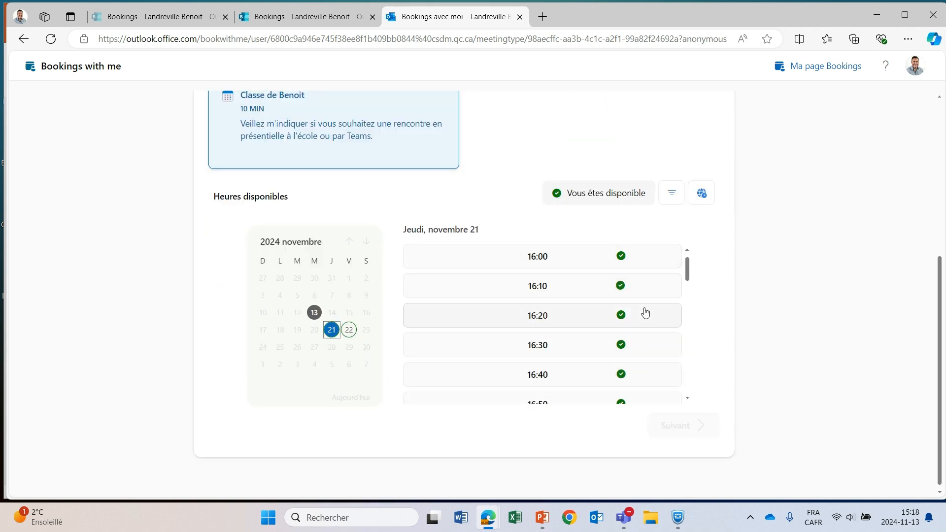
left_click_drag(688, 268, 688, 406)
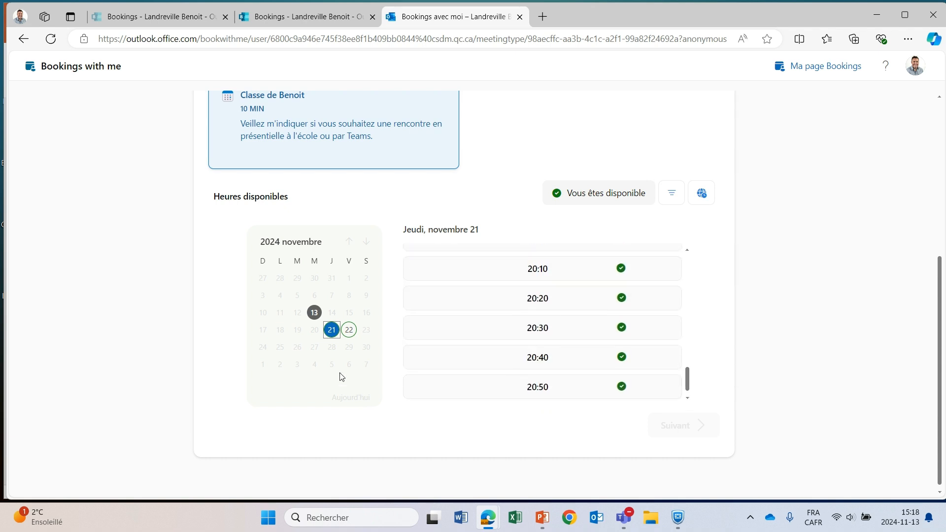
Step: Choose vendredi, novembre 22 as the meeting date and review the times offered that day
left_click(349, 330)
left_click_drag(689, 294, 688, 400)
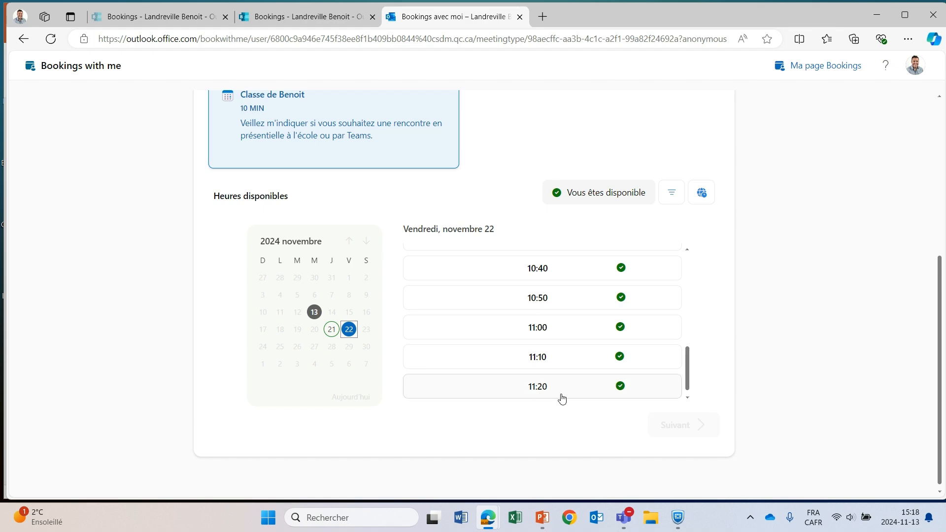
scroll(707, 304, "up", 5)
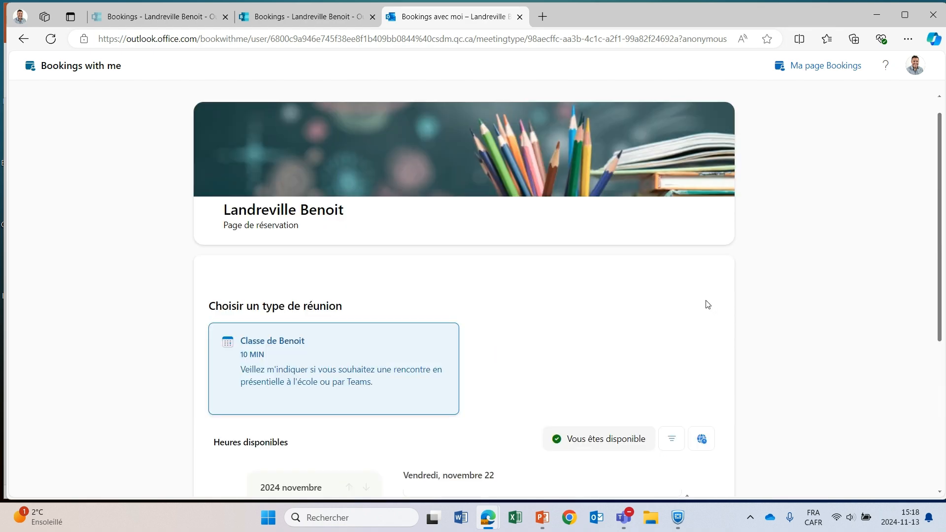
scroll(708, 304, "down", 3)
scroll(707, 305, "down", 3)
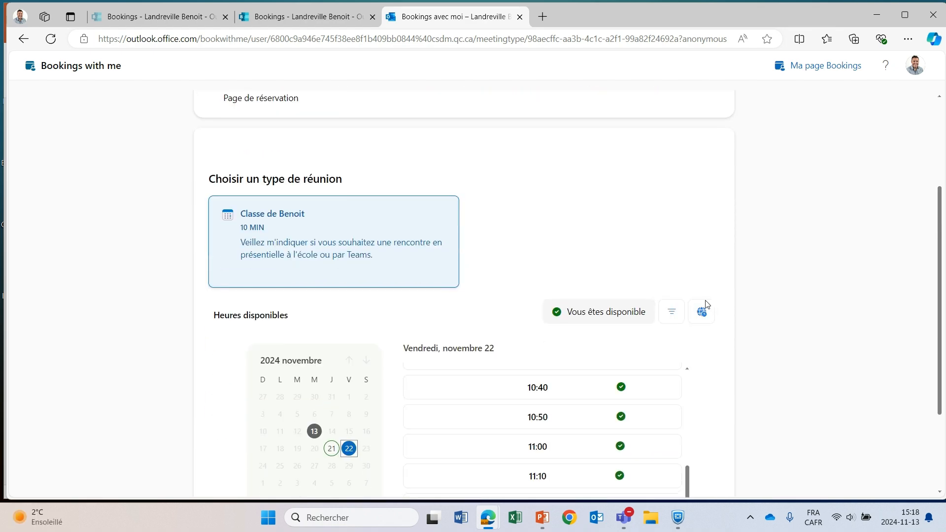
Step: Reserve the 09:00 slot on the selected Friday, adding "Teams" as the booking note
left_click_drag(688, 363, 688, 268)
left_click(554, 261)
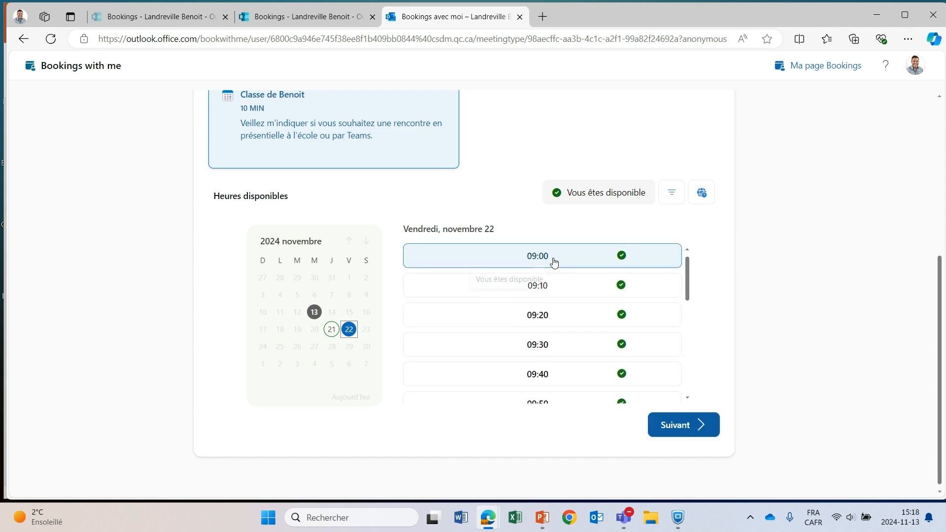
left_click(679, 427)
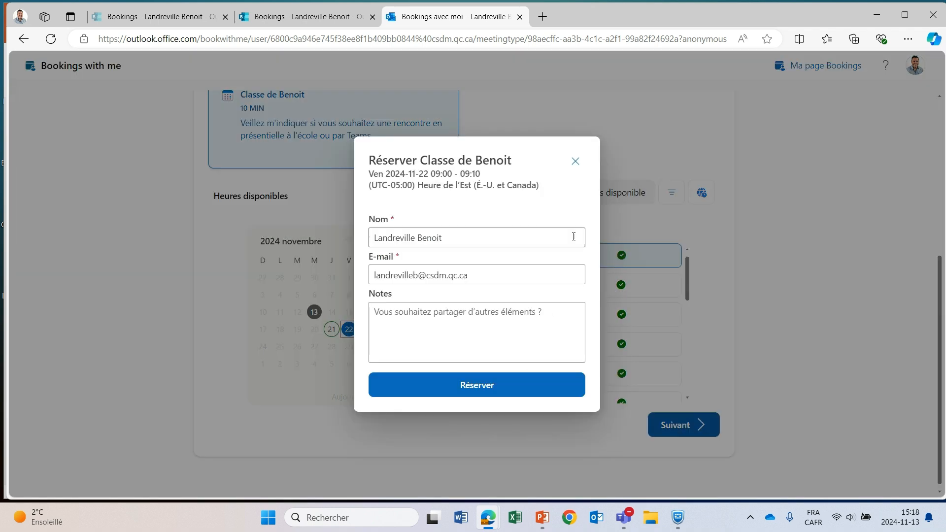
left_click(386, 309)
type("Teams")
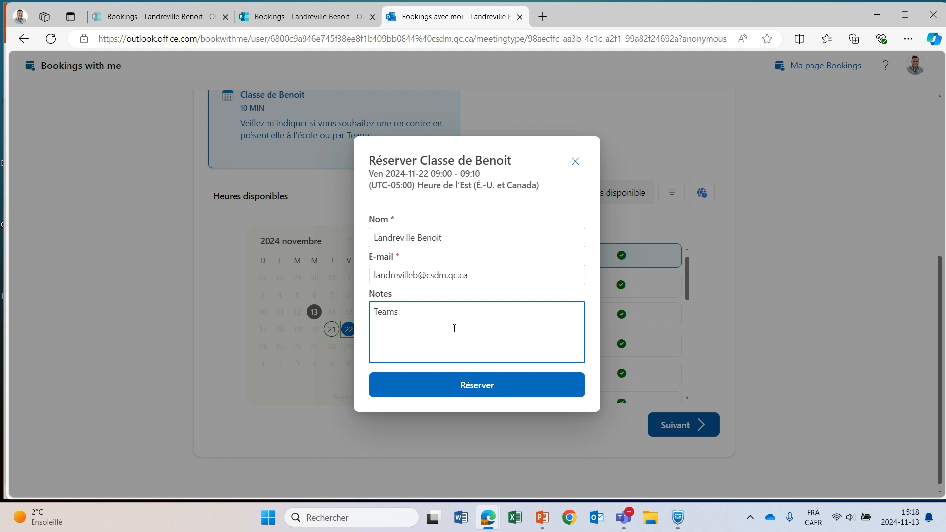
left_click(478, 392)
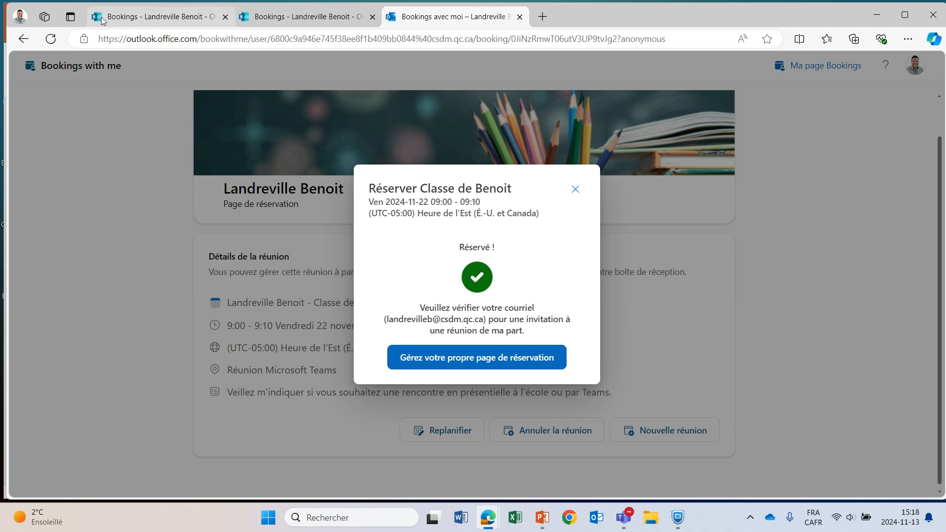
Step: Switch from the Bookings homepage to Outlook mail and read the new reservation notification e-mail
left_click(132, 17)
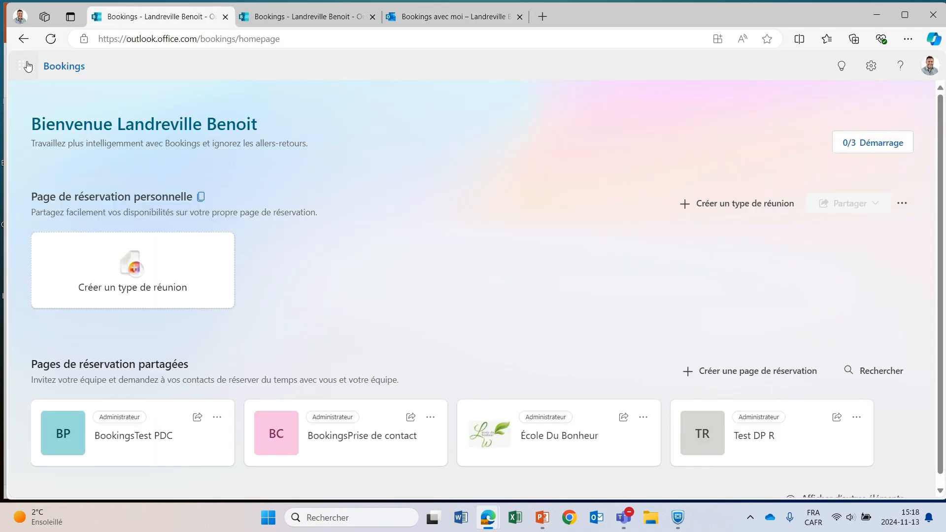
left_click(27, 67)
left_click(103, 144)
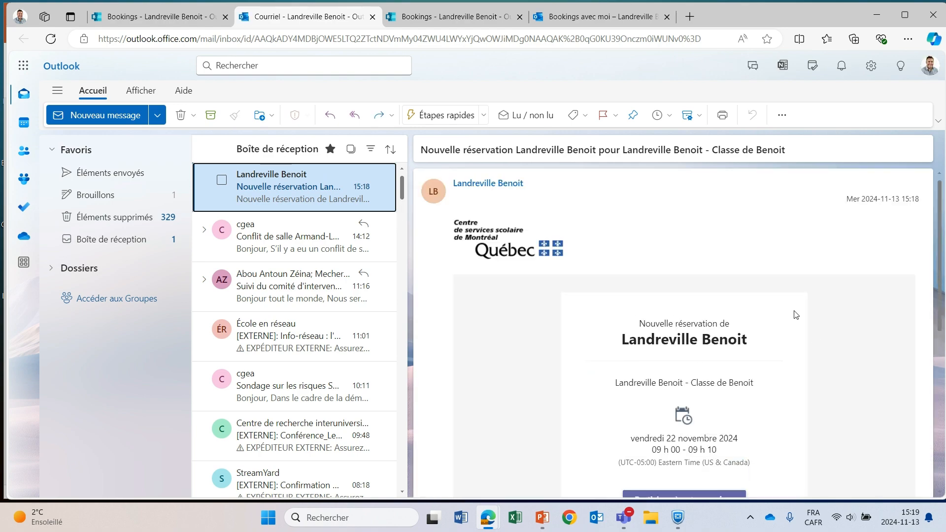
scroll(833, 347, "down", 3)
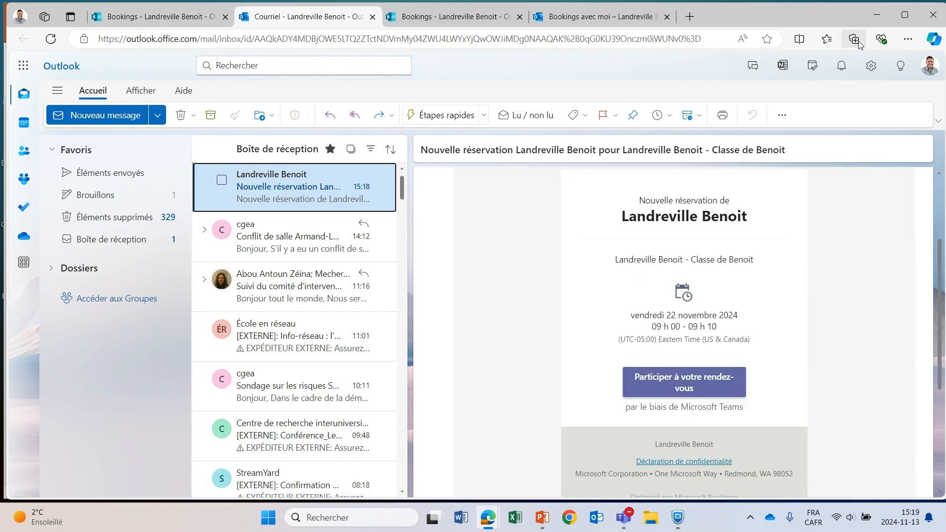
Step: Check the November 22 appointments in the Outlook calendar and switch to the PowerPoint presentation
left_click(812, 71)
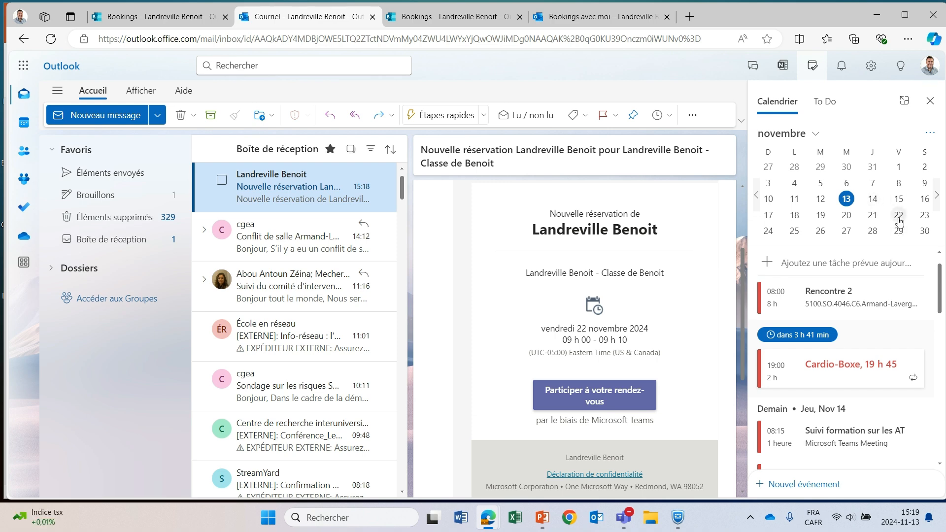
left_click(898, 215)
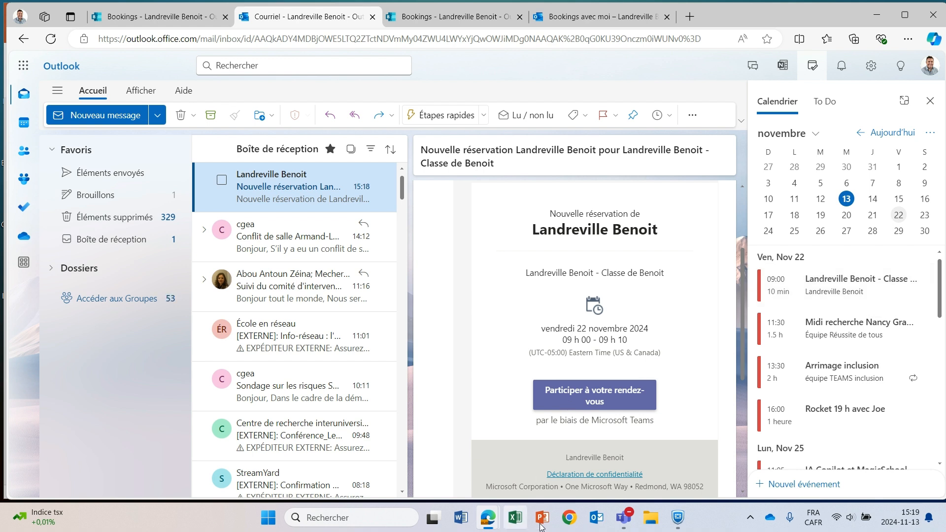
mouse_move(540, 526)
left_click(557, 453)
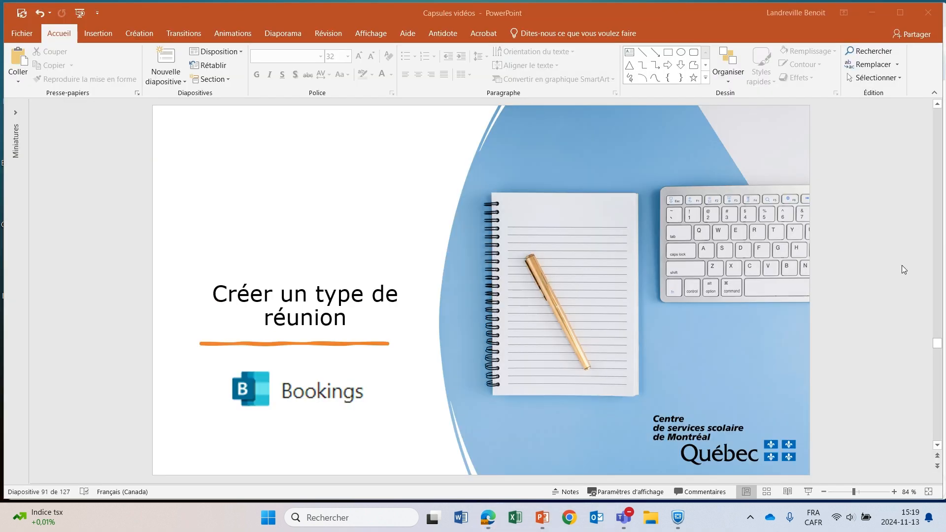